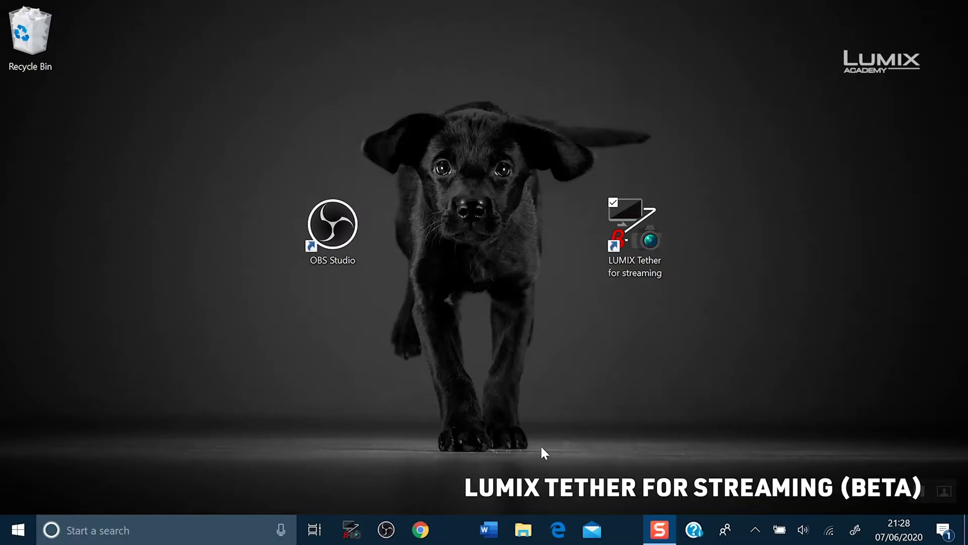
Step: Launch LUMIX Tether and show the LV live view at FINE quality, filling the window
{"action": "double_click", "coordinate": [637, 238]}
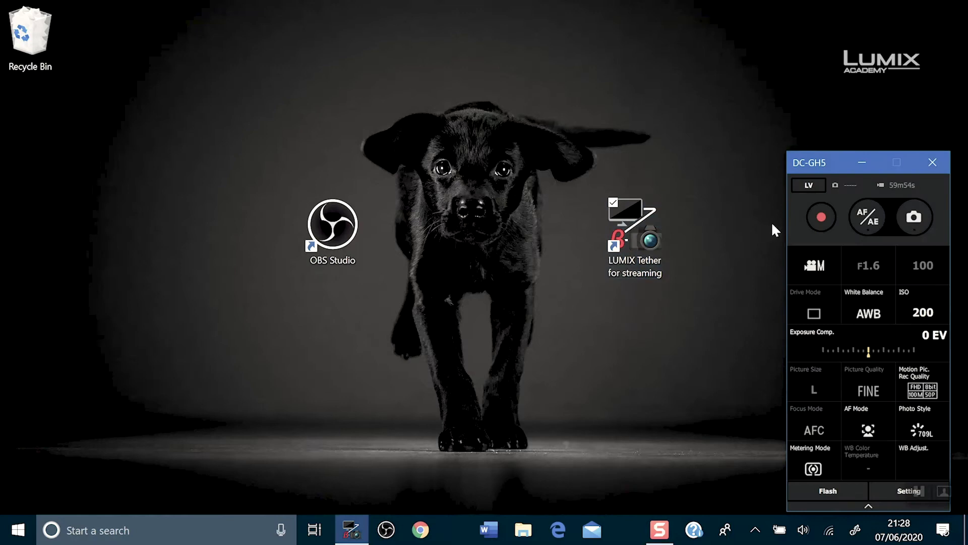
{"action": "left_click", "coordinate": [807, 187]}
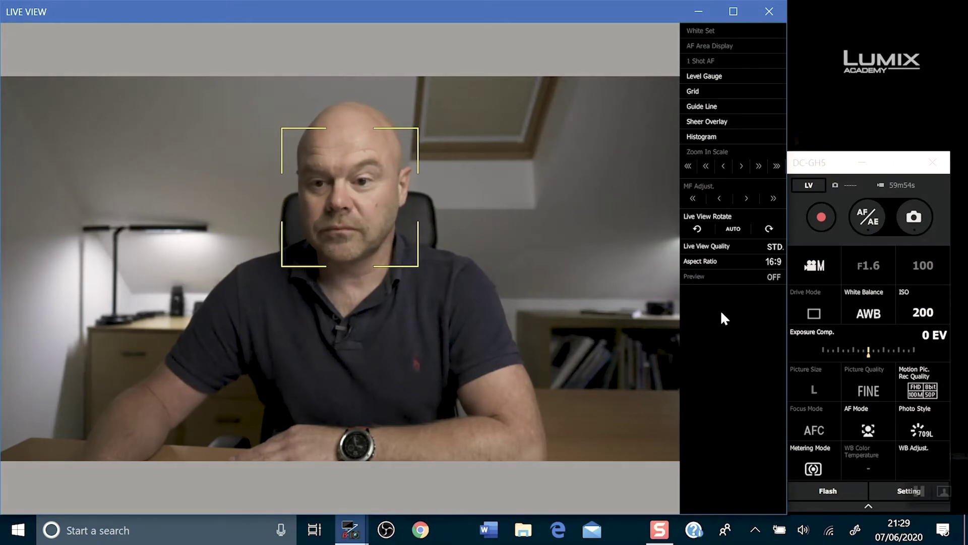
{"action": "left_click", "coordinate": [730, 248]}
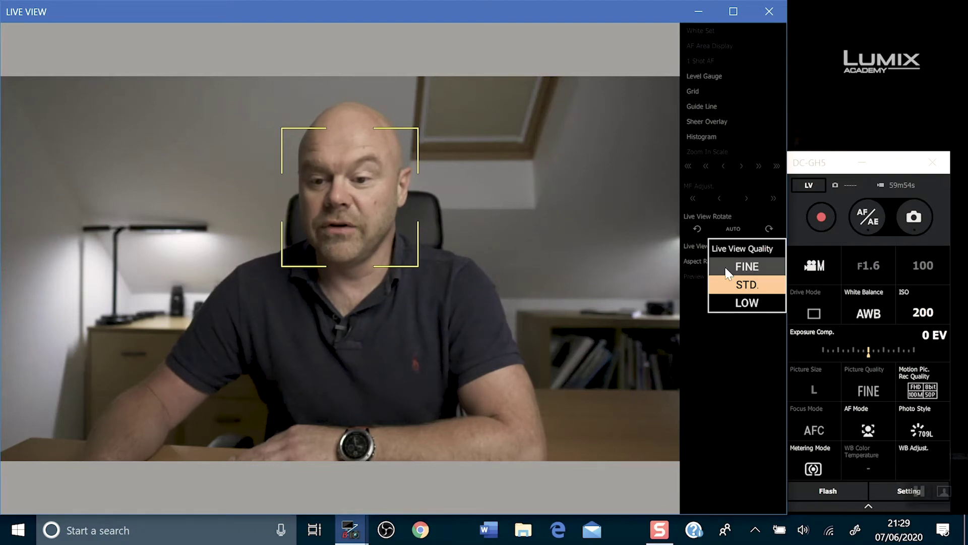
{"action": "left_click", "coordinate": [747, 267]}
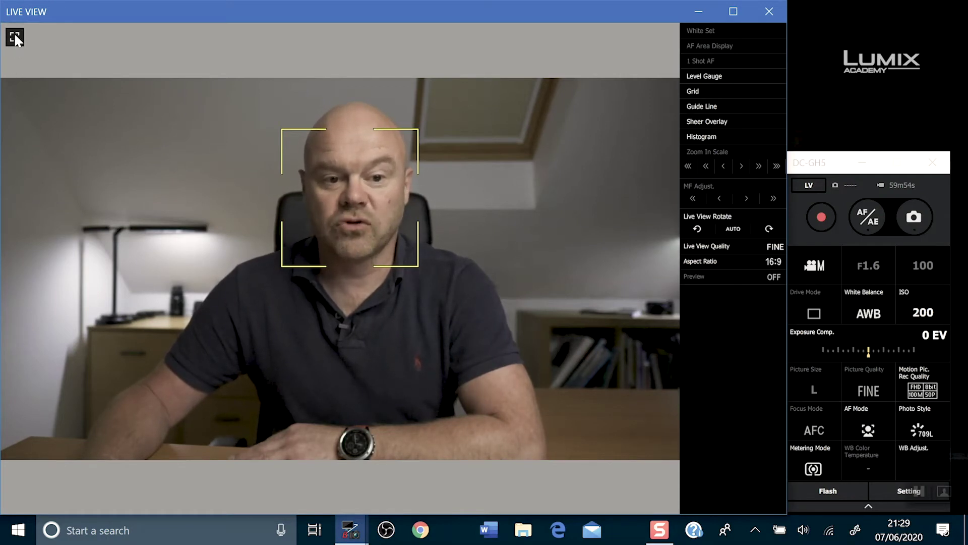
{"action": "left_click", "coordinate": [15, 38]}
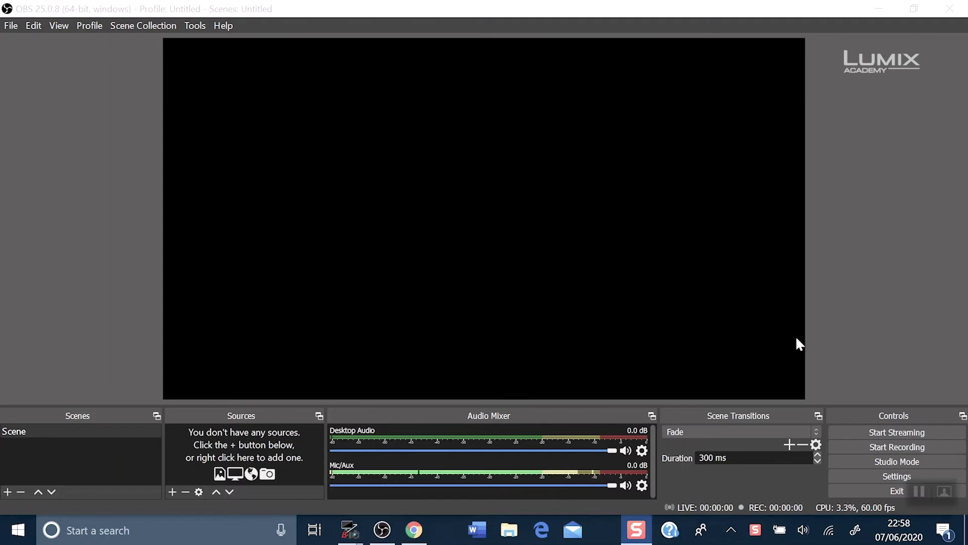
Step: Enable Studio Mode so Preview and Program panes appear side by side
{"action": "left_click", "coordinate": [897, 458]}
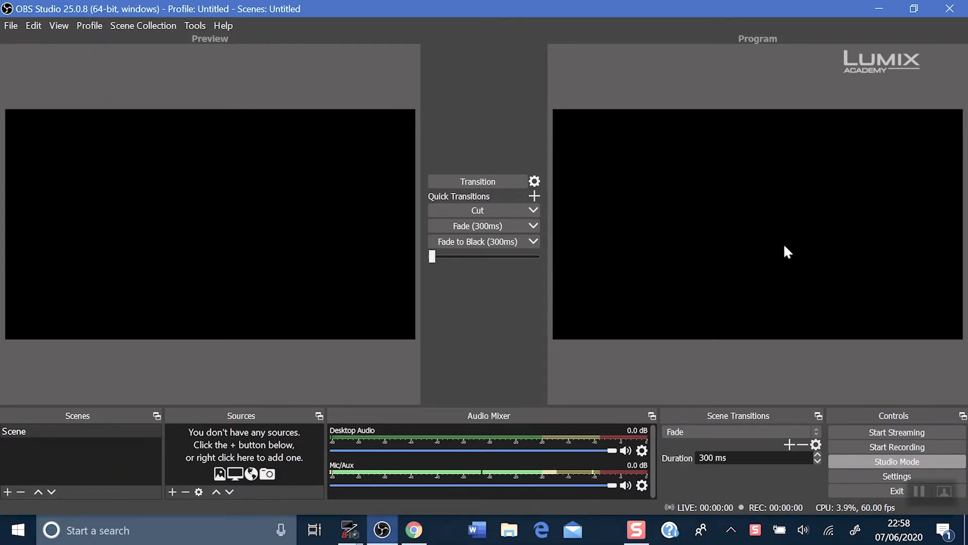
Step: Run the Auto-Configuration Wizard past Usage and Video Settings, then bring up the Facebook group in Chrome
{"action": "left_click", "coordinate": [194, 26]}
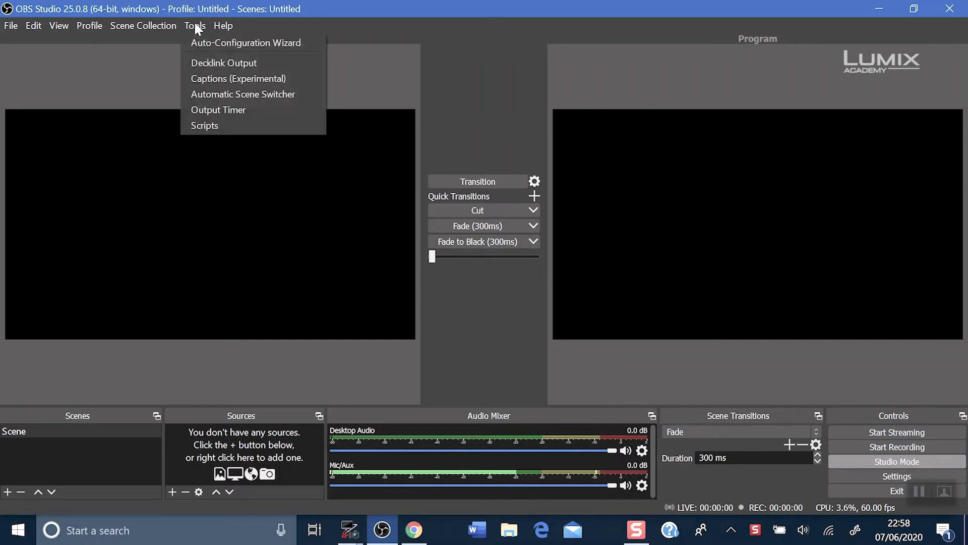
{"action": "left_click", "coordinate": [224, 44]}
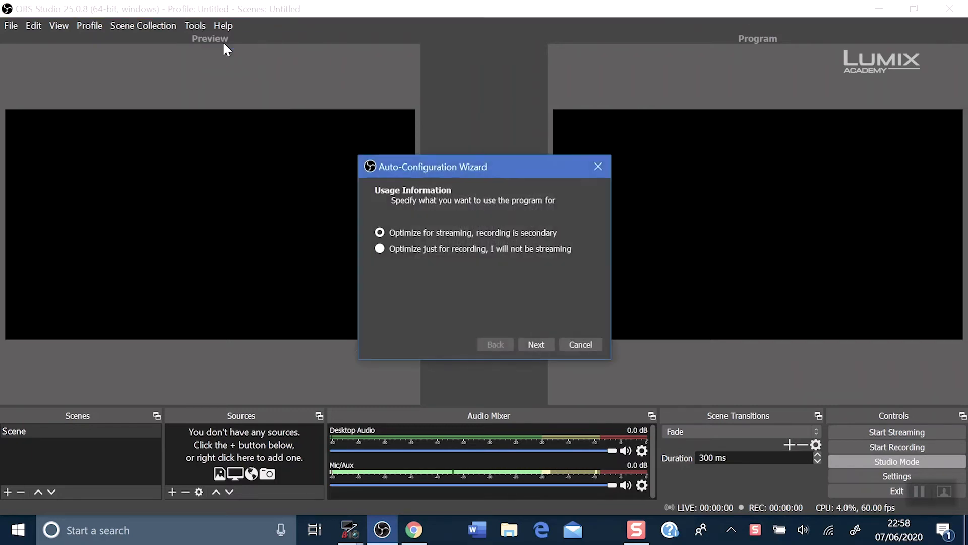
{"action": "left_click", "coordinate": [536, 344]}
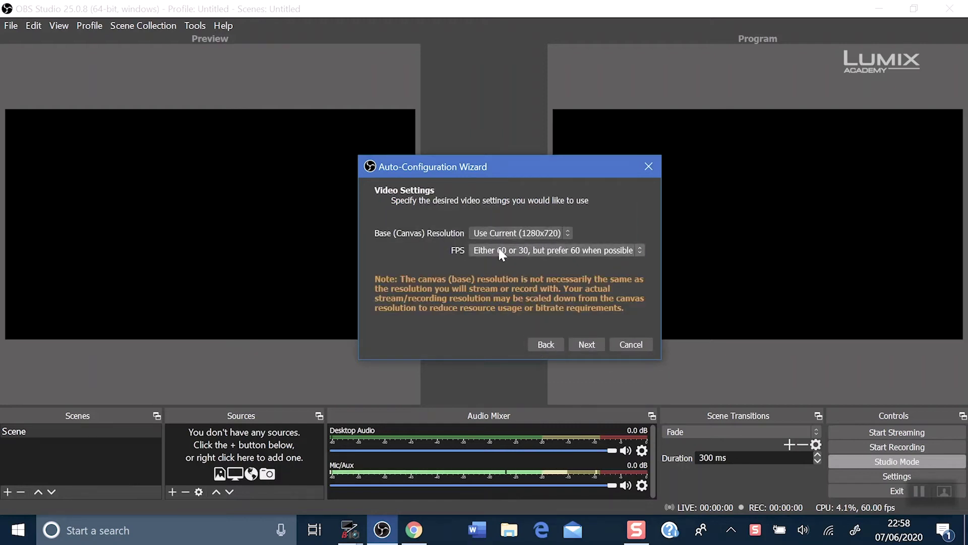
{"action": "left_click", "coordinate": [592, 346]}
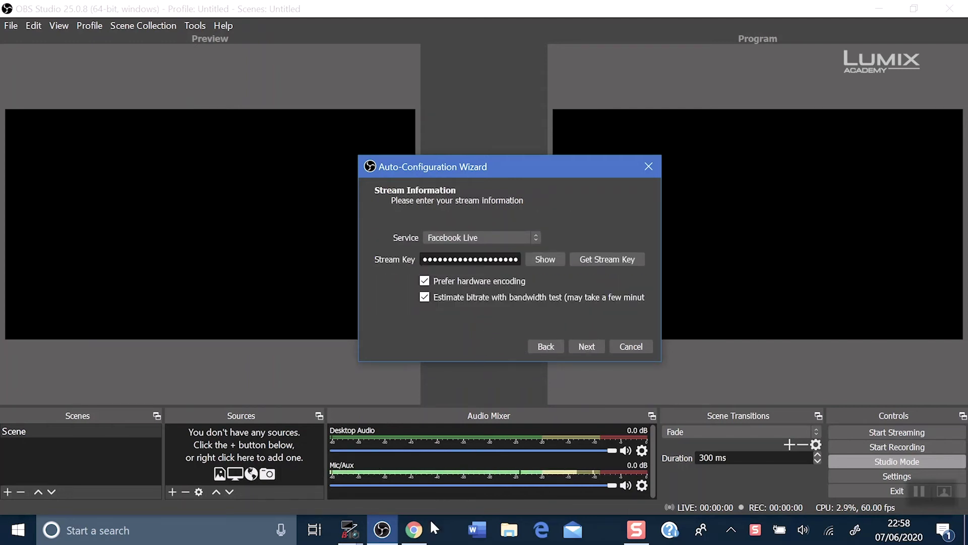
{"action": "left_click", "coordinate": [413, 538]}
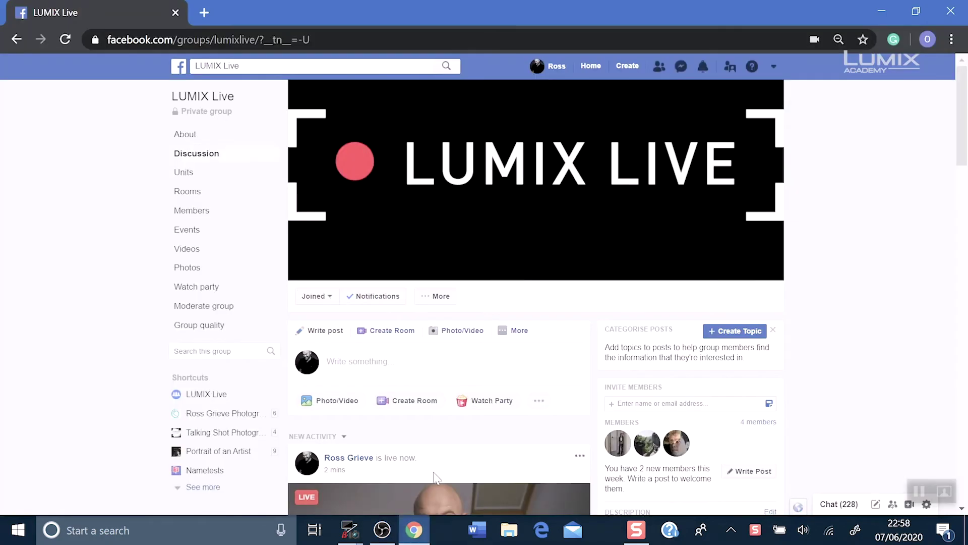
Step: Start a group Live Video set to use a stream key, then return to OBS
{"action": "left_click", "coordinate": [519, 333]}
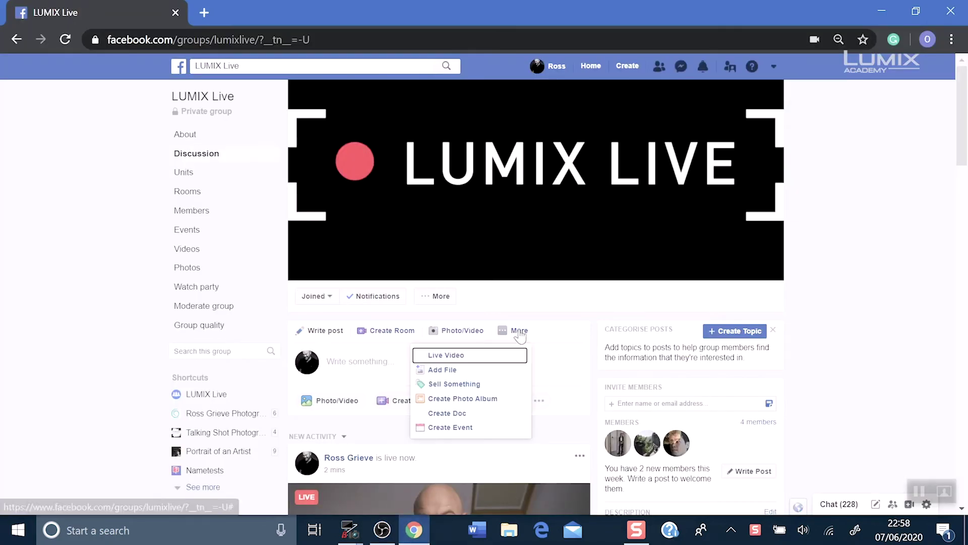
{"action": "left_click", "coordinate": [496, 357]}
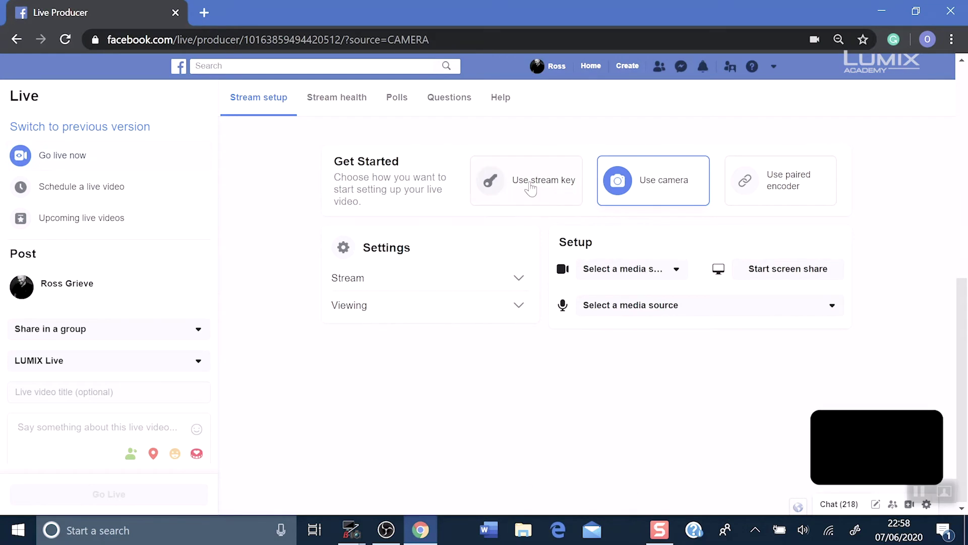
{"action": "left_click", "coordinate": [530, 189]}
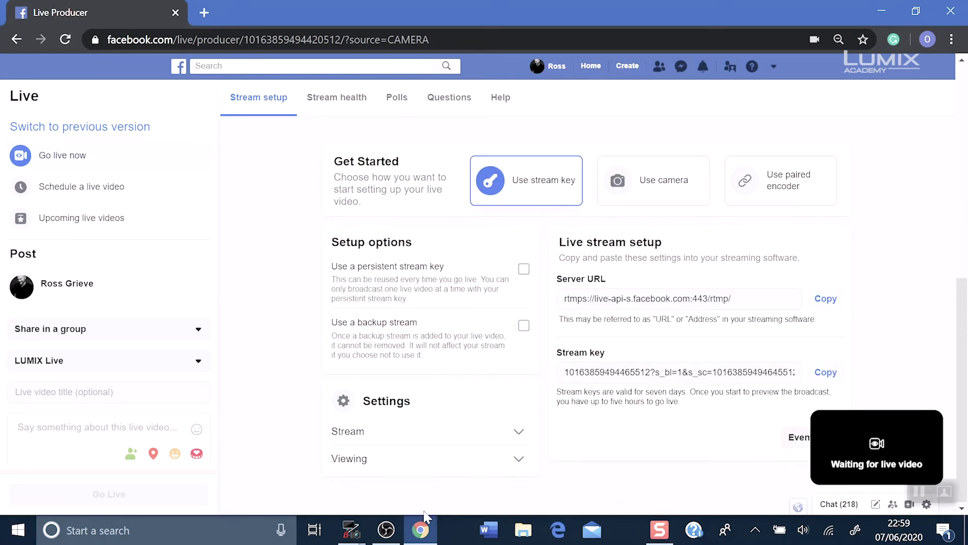
{"action": "left_click", "coordinate": [386, 536]}
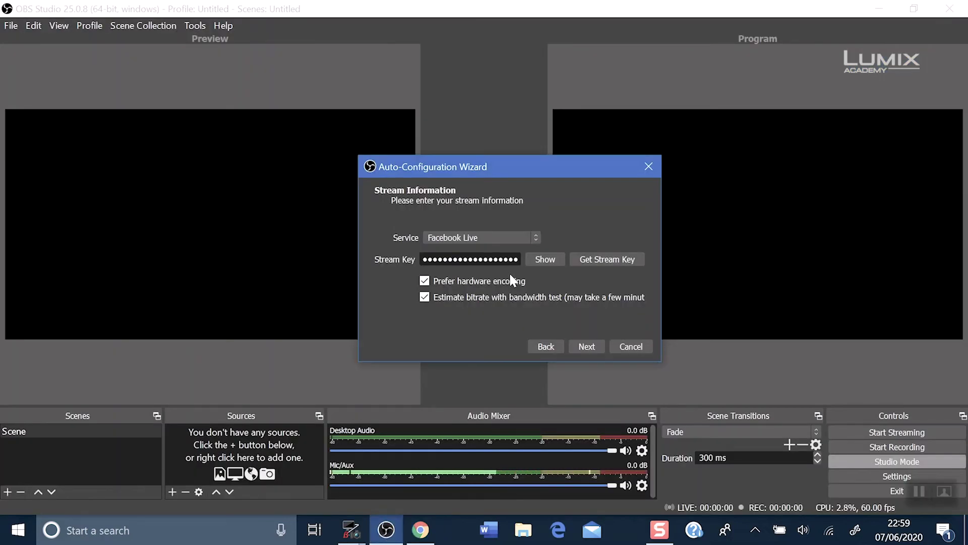
Step: Replace the old stream key with the pasted Facebook Live stream key
{"action": "left_click_drag", "start_coordinate": [520, 259], "coordinate": [427, 259]}
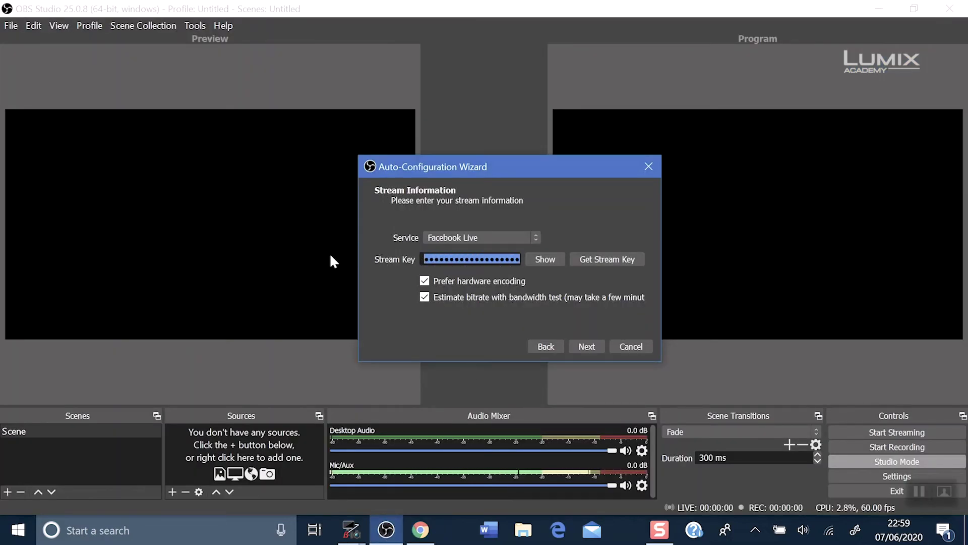
{"action": "key", "text": "BackSpace"}
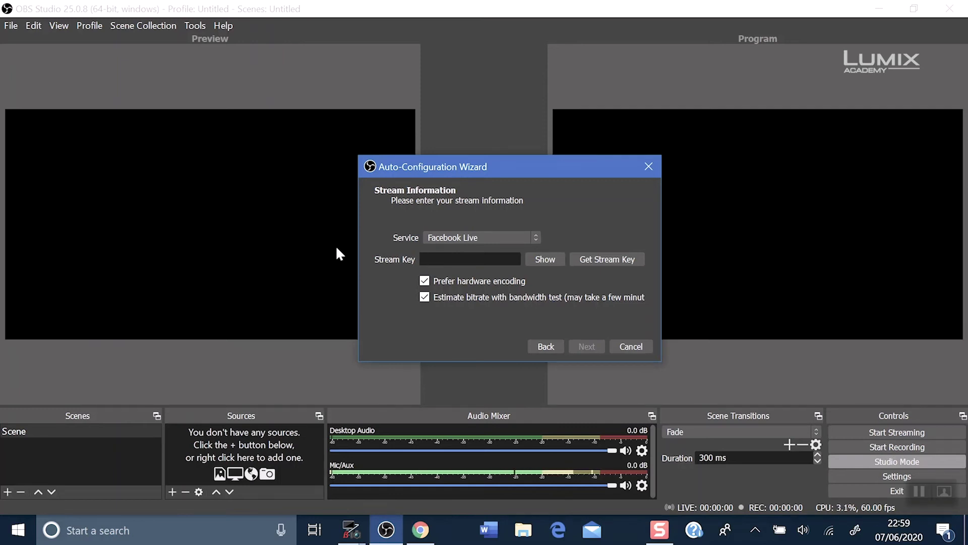
{"action": "key", "text": "ctrl+v"}
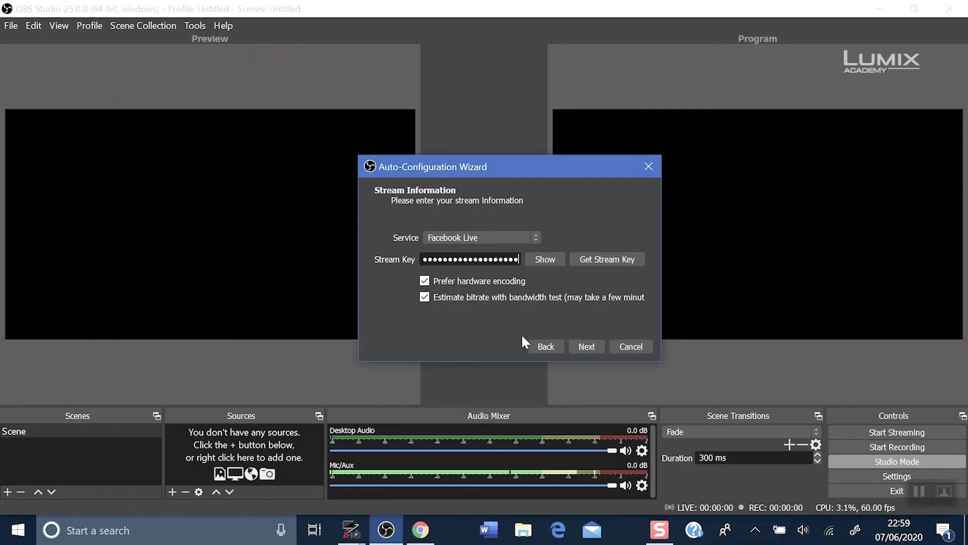
Step: Run the bandwidth test and apply the recommended streaming settings
{"action": "left_click", "coordinate": [586, 344]}
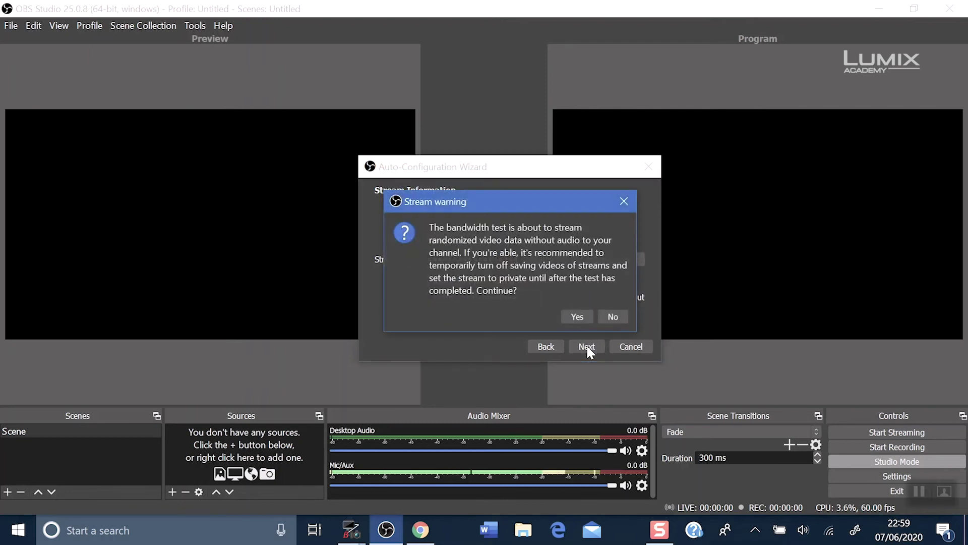
{"action": "left_click", "coordinate": [577, 316]}
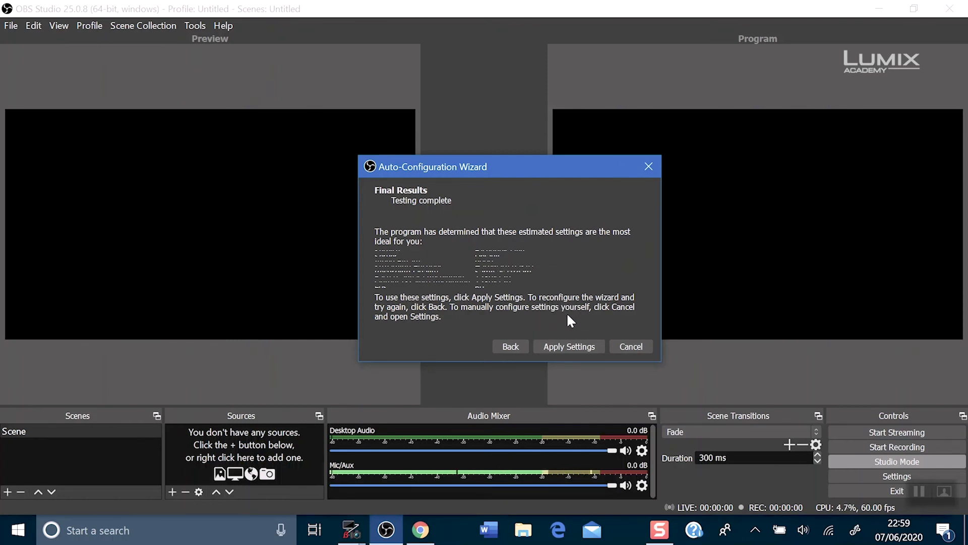
{"action": "left_click", "coordinate": [571, 345]}
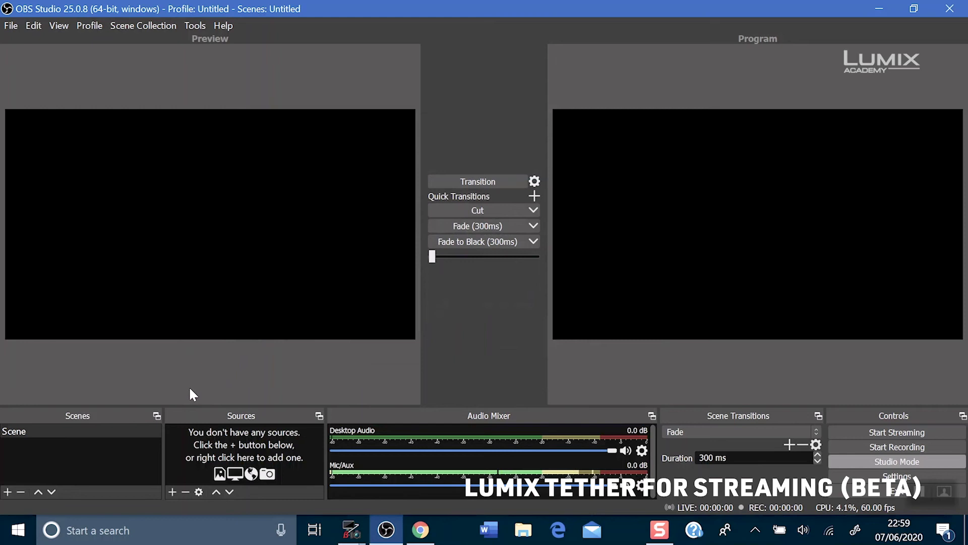
Step: Add a Window Capture source capturing '[LUMIXTether.exe]: LIVE VIEW' to the scene
{"action": "left_click", "coordinate": [172, 492]}
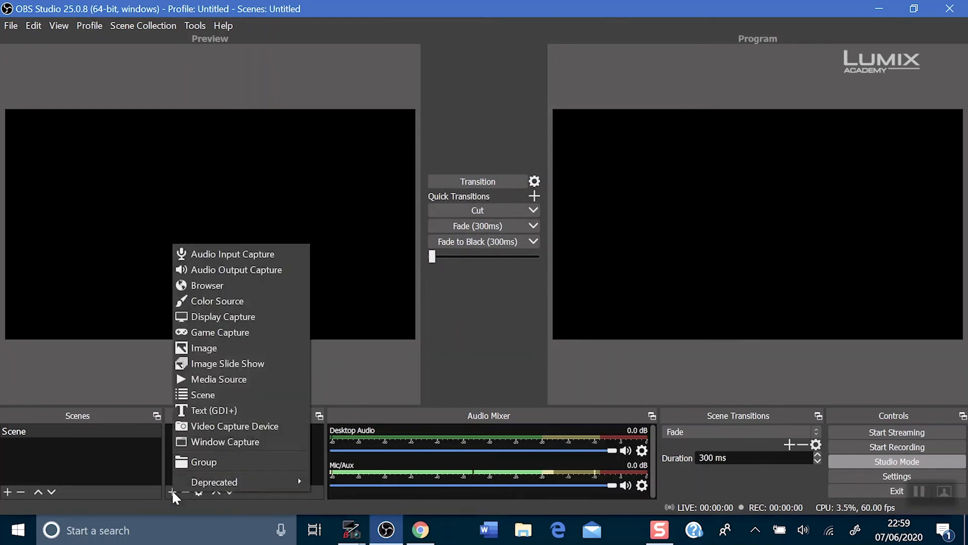
{"action": "left_click", "coordinate": [232, 442]}
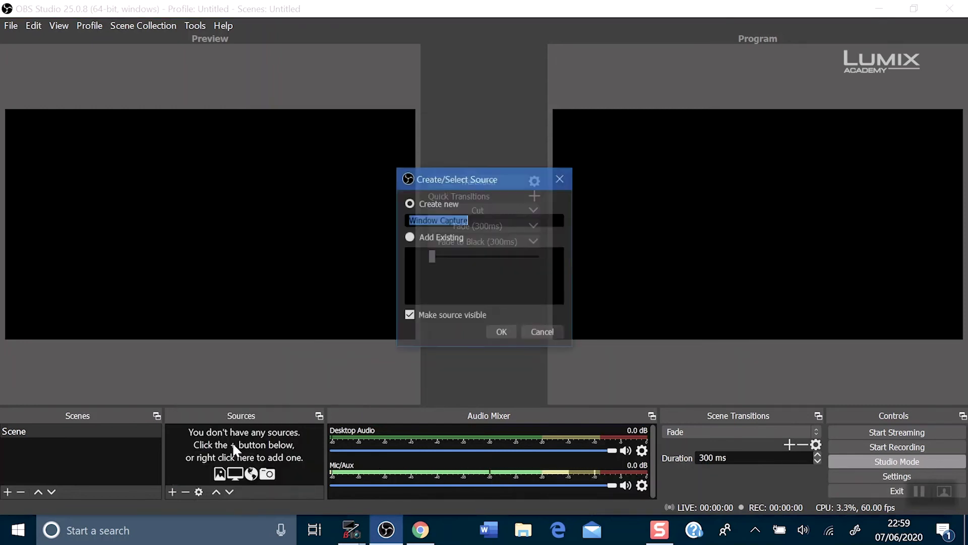
{"action": "left_click", "coordinate": [504, 334]}
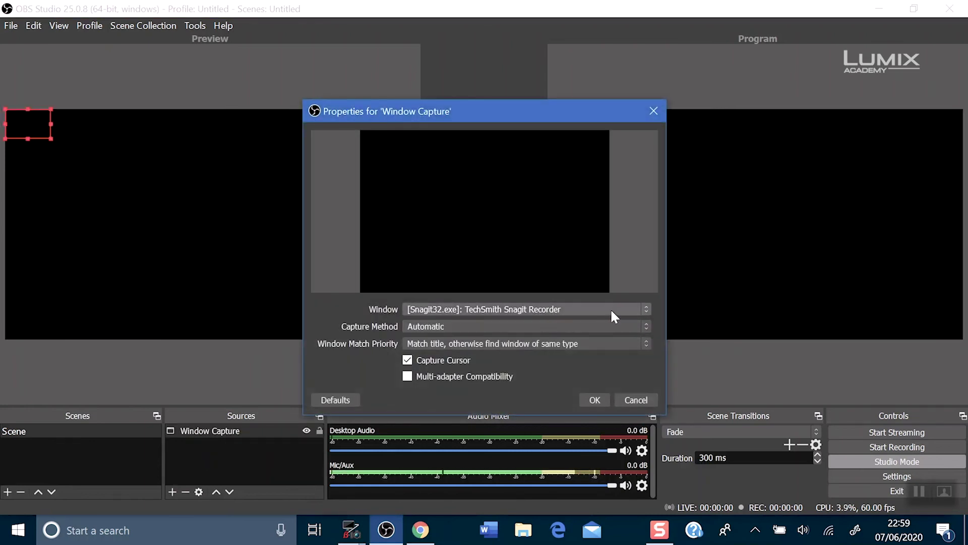
{"action": "left_click", "coordinate": [610, 308]}
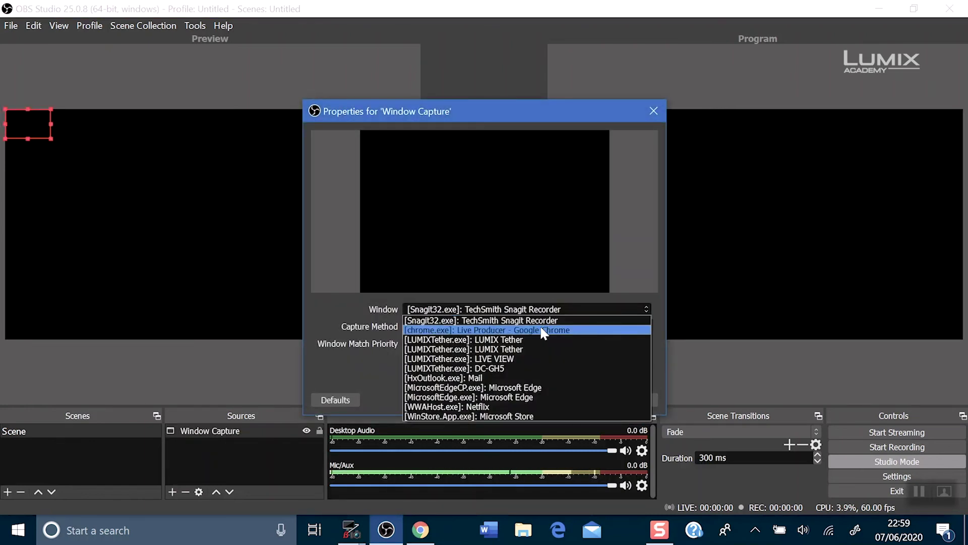
{"action": "left_click", "coordinate": [513, 355]}
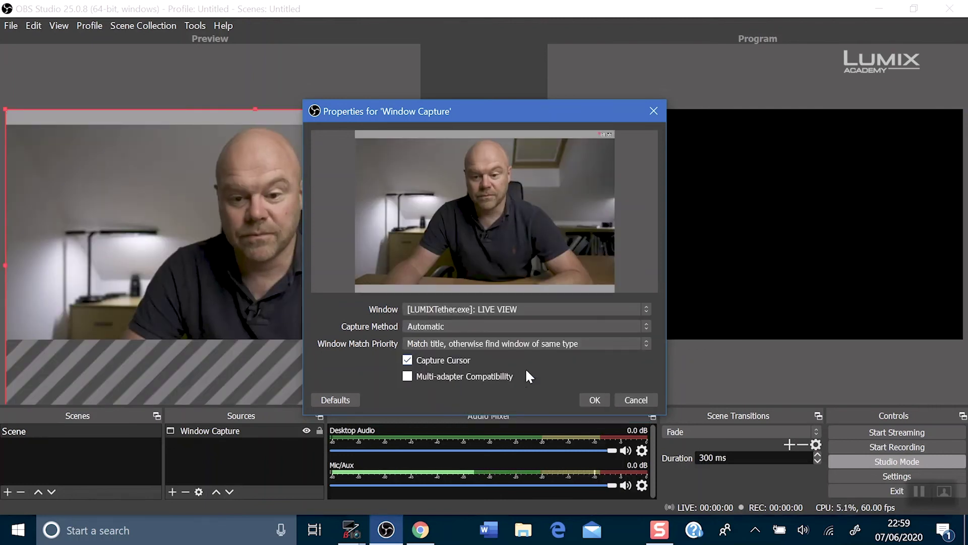
{"action": "left_click", "coordinate": [594, 399]}
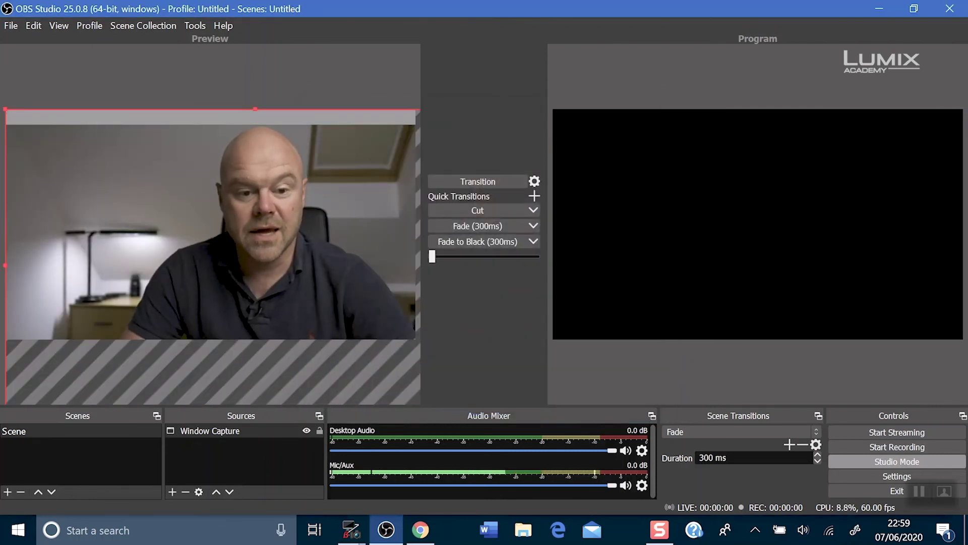
{"action": "left_click", "coordinate": [4, 106]}
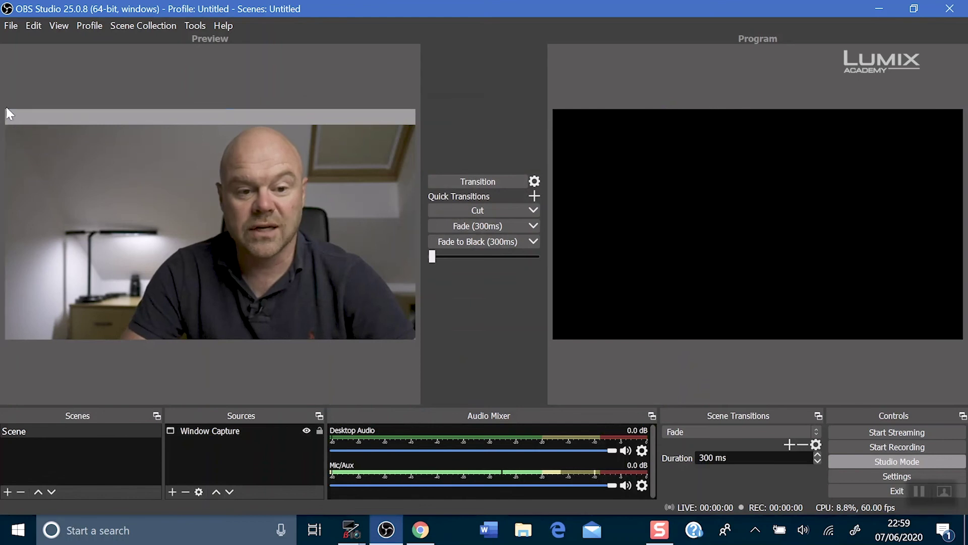
Step: Resize the camera feed to fill the frame, transition it to Program, and start streaming
{"action": "left_click_drag", "start_coordinate": [5, 110], "coordinate": [80, 171]}
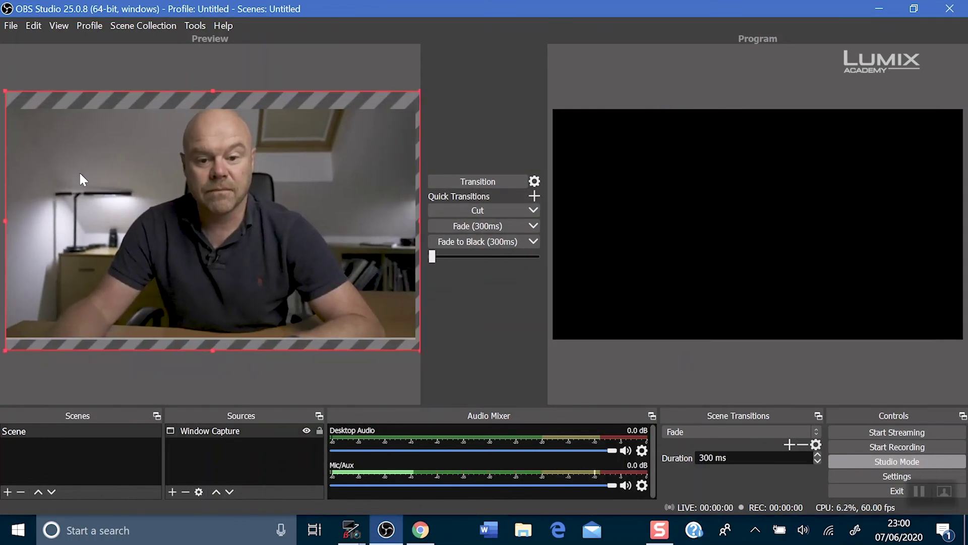
{"action": "left_click", "coordinate": [479, 183]}
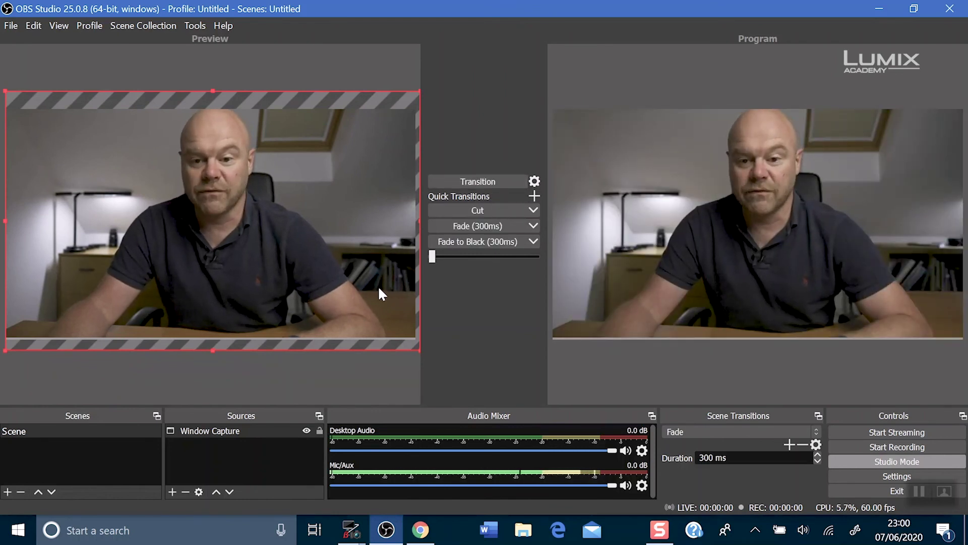
{"action": "left_click_drag", "start_coordinate": [378, 291], "coordinate": [376, 286]}
{"action": "left_click", "coordinate": [503, 185]}
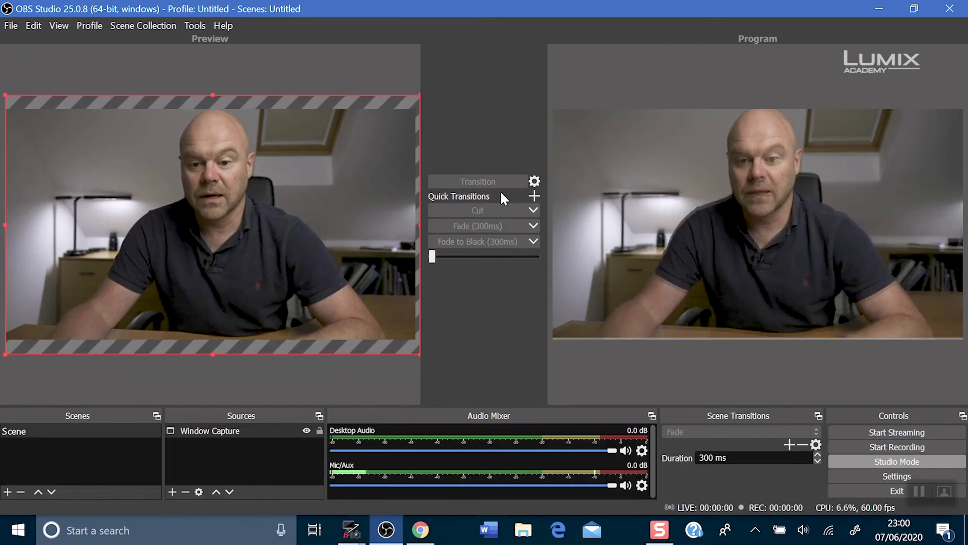
{"action": "left_click", "coordinate": [914, 434]}
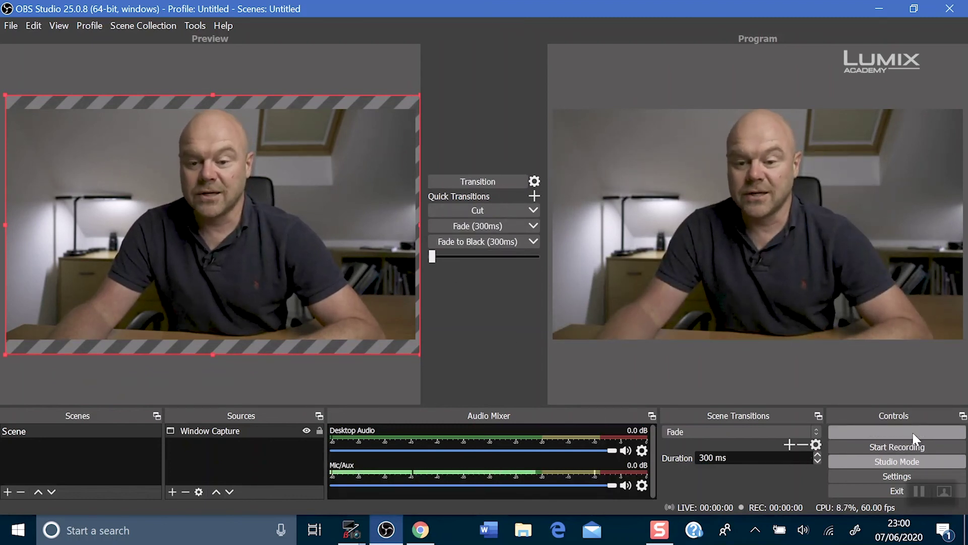
{"action": "left_click", "coordinate": [421, 529]}
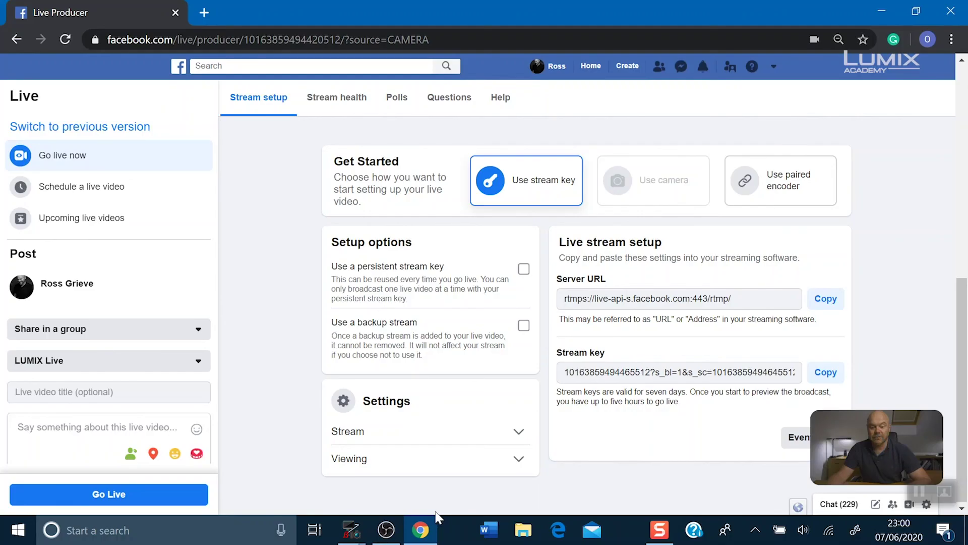
Step: Go live on Facebook with the untitled broadcast from OBS
{"action": "left_click", "coordinate": [164, 497]}
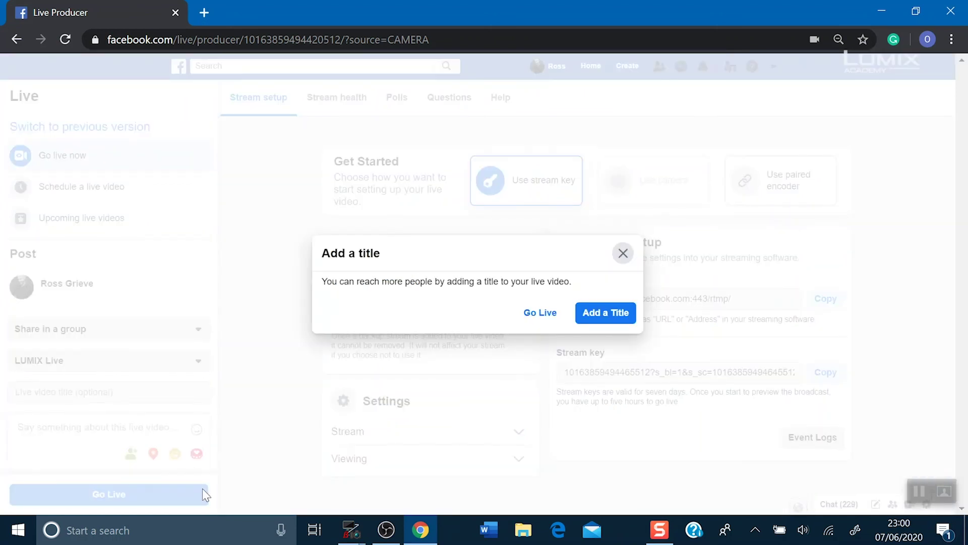
{"action": "left_click", "coordinate": [539, 313]}
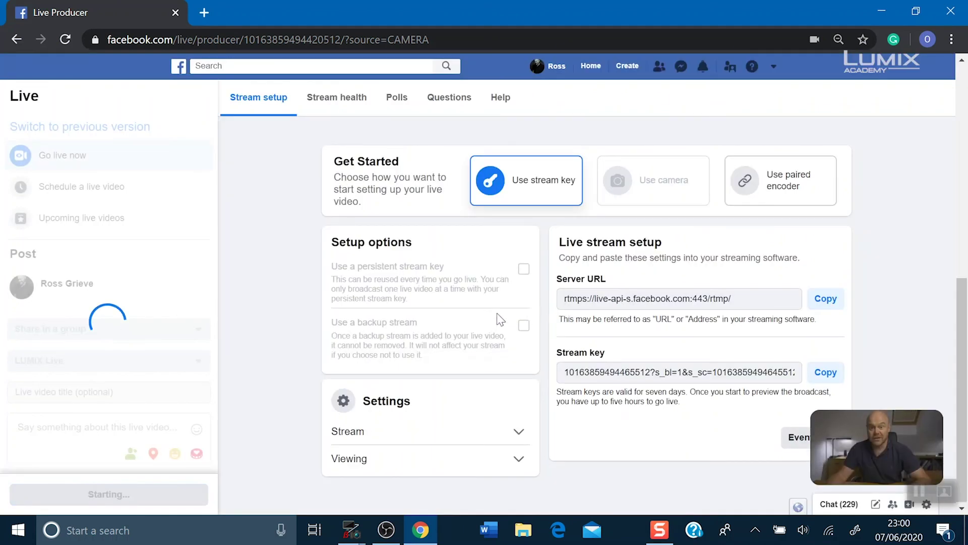